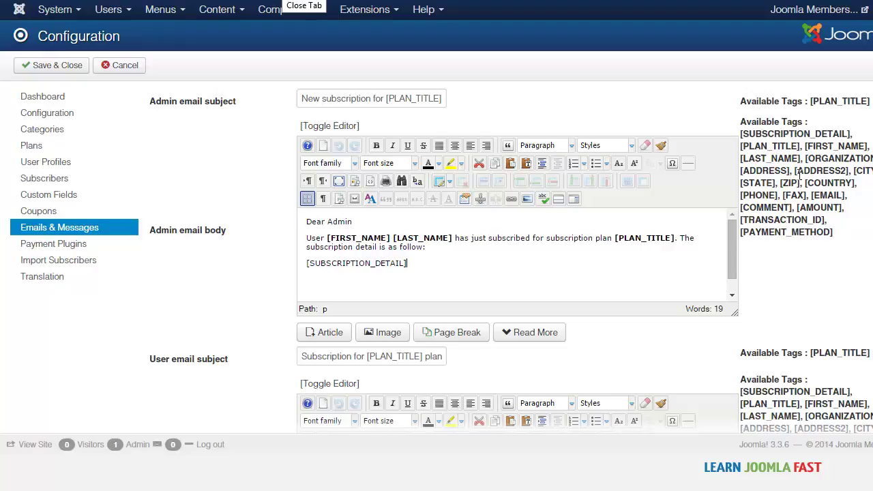
Highlight the [PLAN_TITLE] tag in the admin notification email subject
scroll(437, 225, down, 5)
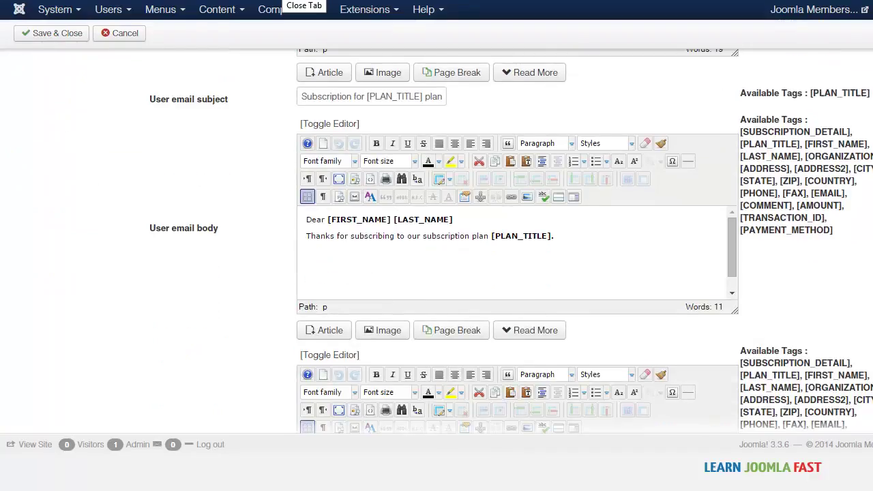
scroll(436, 238, down, 4)
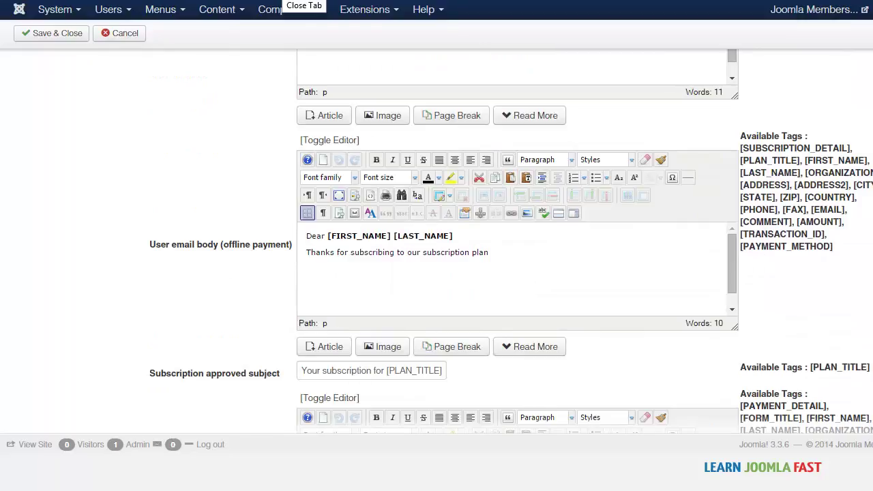
scroll(436, 239, down, 8)
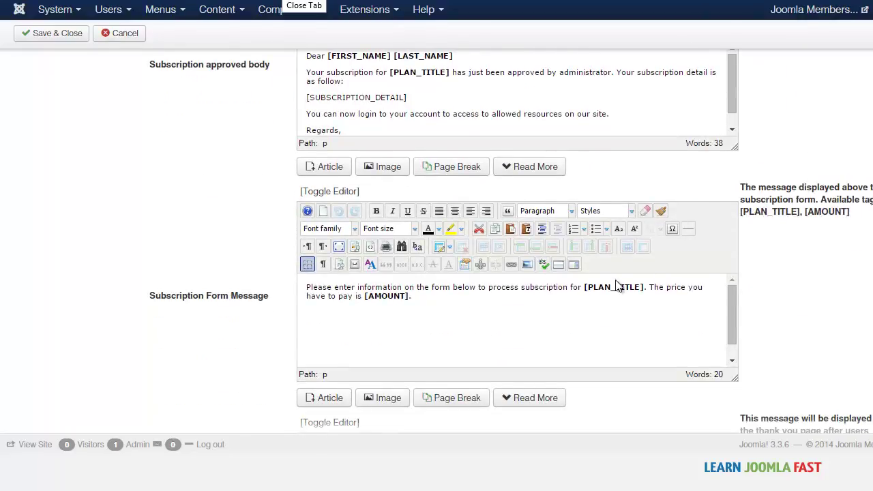
scroll(791, 58, up, 20)
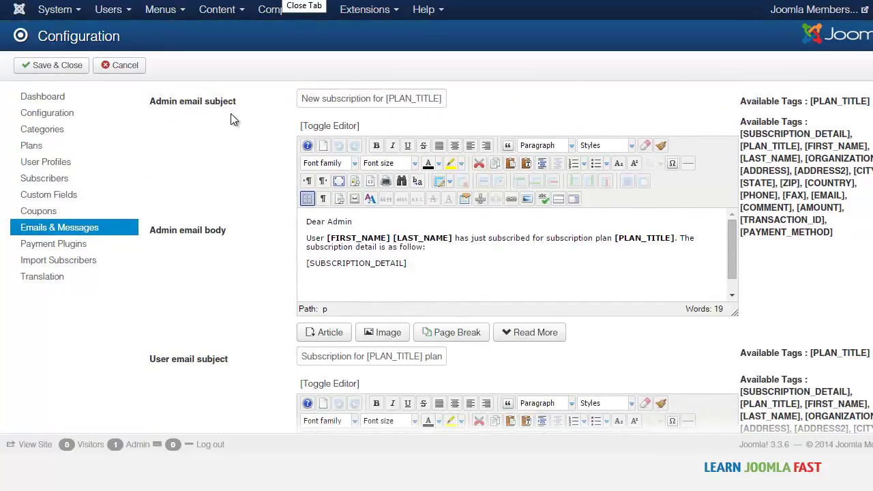
click(385, 99)
double_click(422, 99)
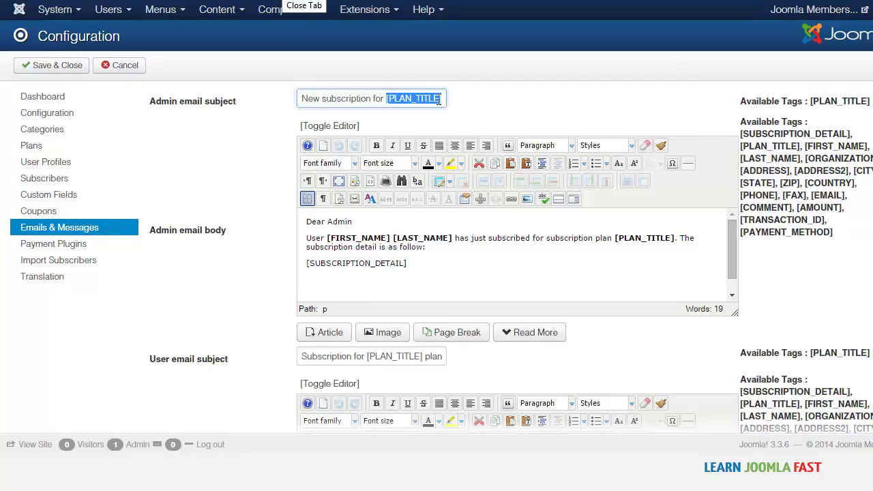
click(415, 96)
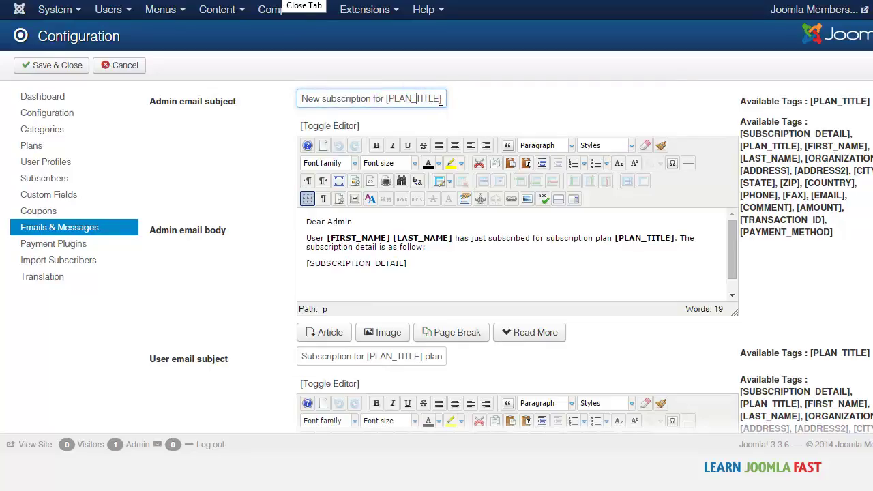
click(443, 99)
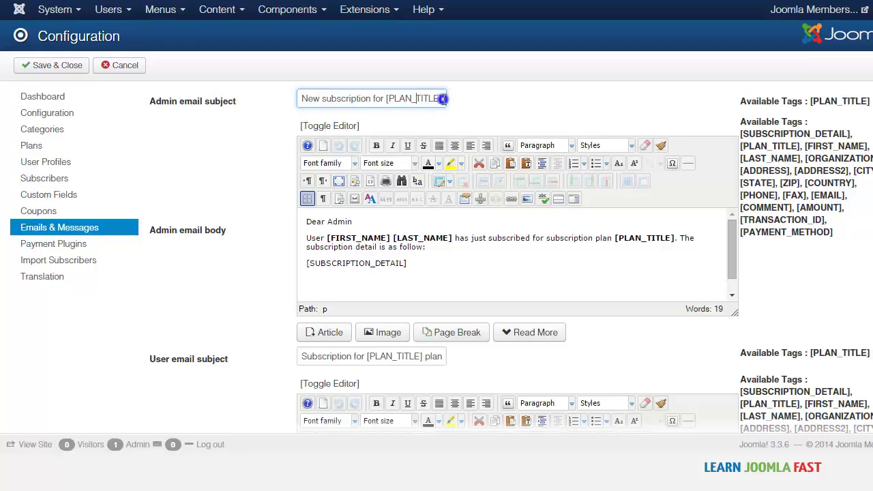
drag(444, 99, 386, 102)
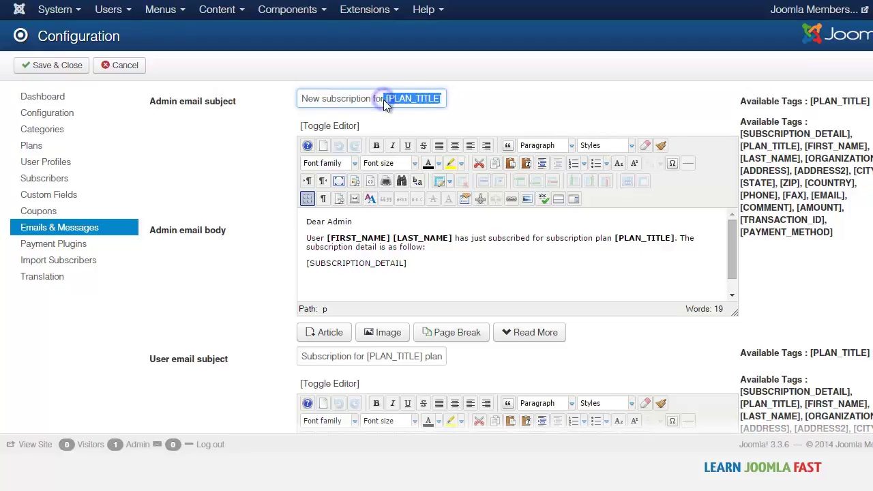
click(385, 103)
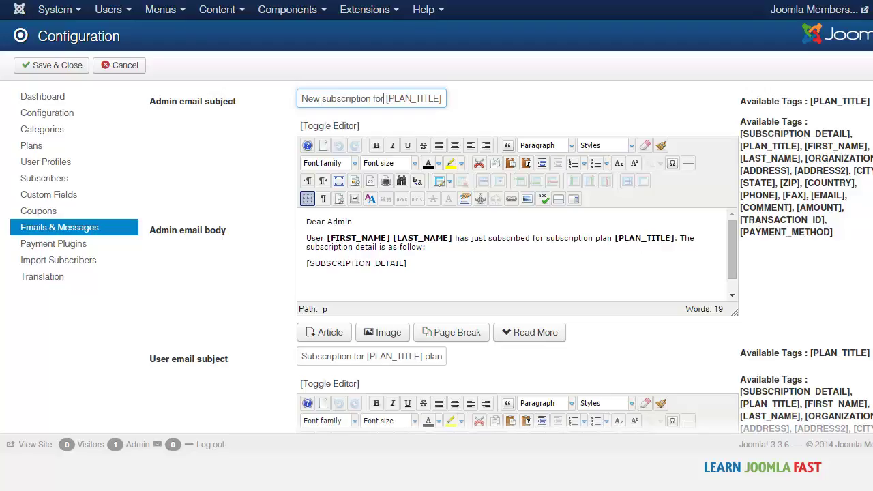
Move down to the email body editors and adjust the visible editor area
scroll(437, 225, down, 3)
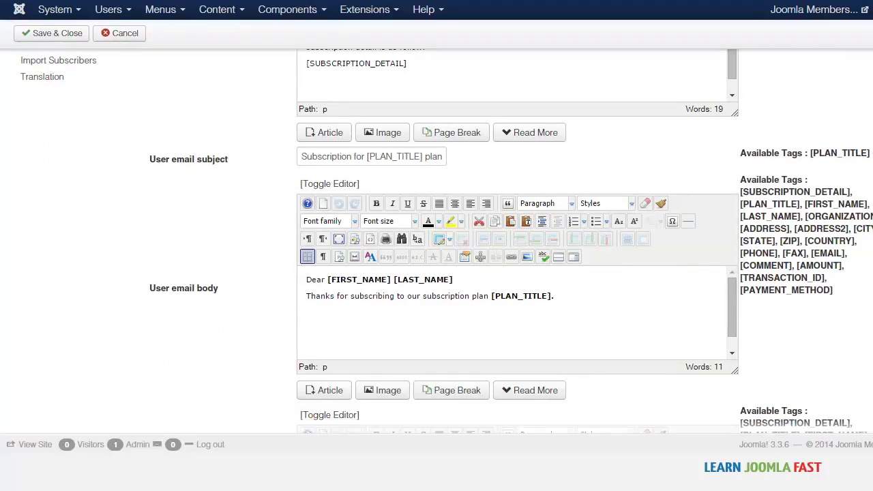
scroll(437, 238, down, 5)
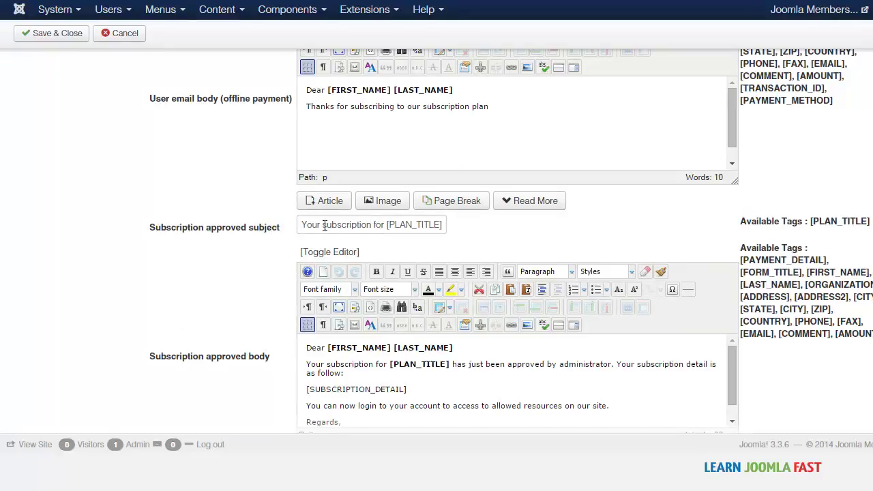
scroll(702, 232, down, 2)
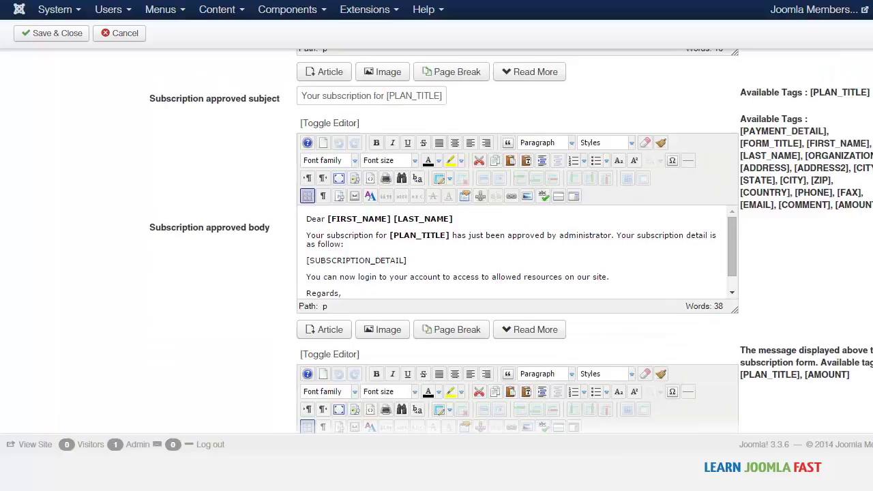
click(730, 233)
drag(734, 264, 734, 274)
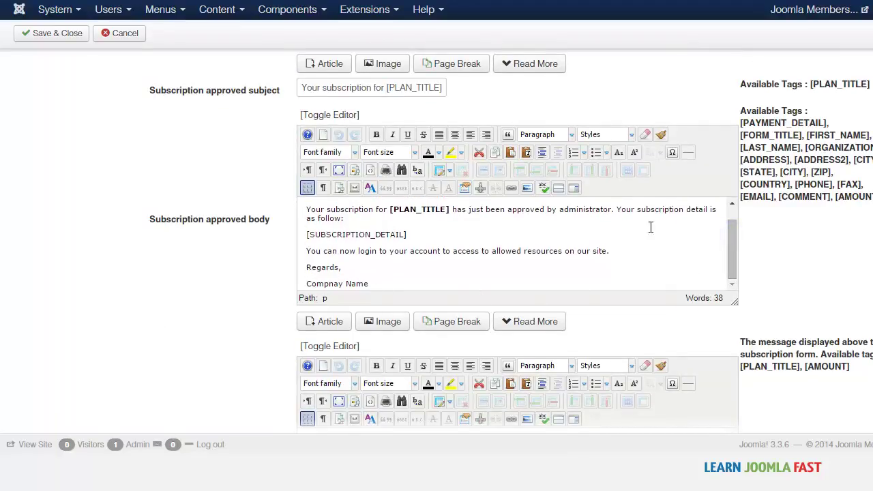
scroll(512, 246, down, 6)
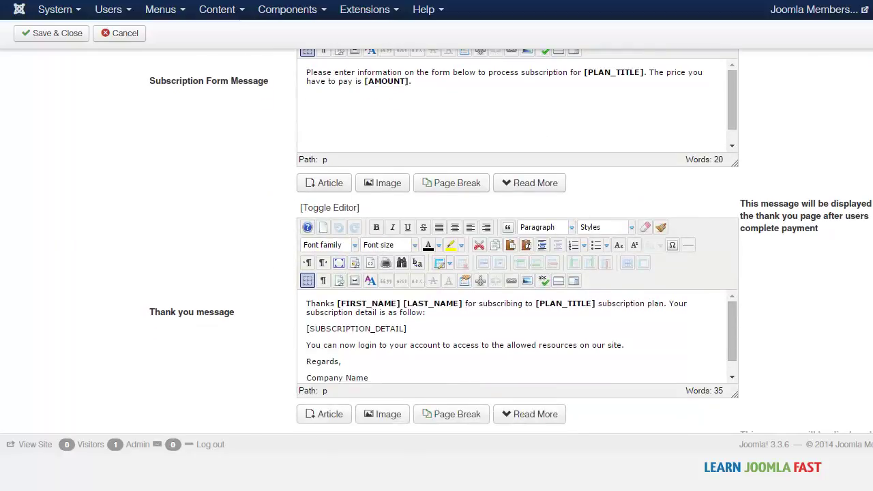
scroll(511, 245, down, 2)
Scroll through the remaining subscription email templates to review their bodies
scroll(507, 289, up, 2)
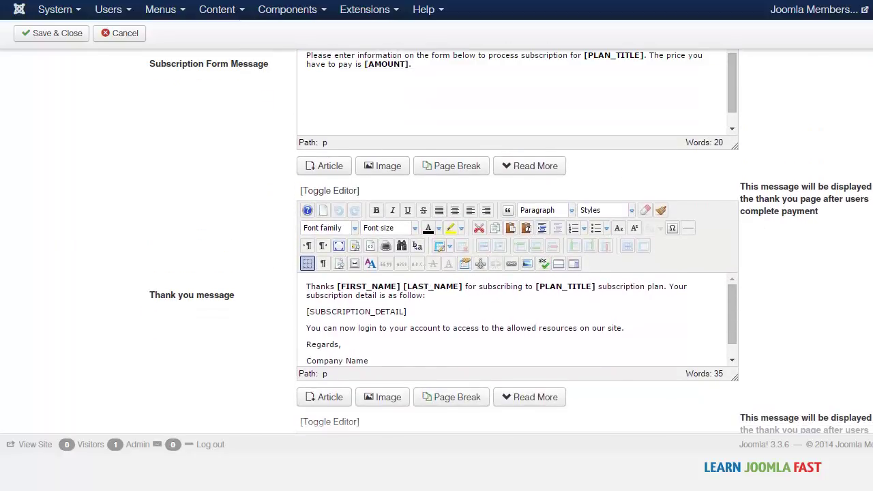
scroll(511, 245, down, 6)
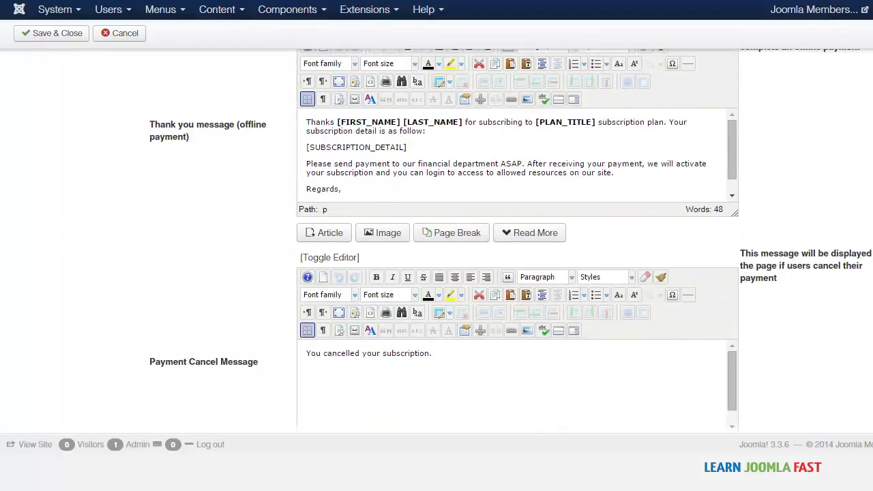
scroll(376, 331, down, 3)
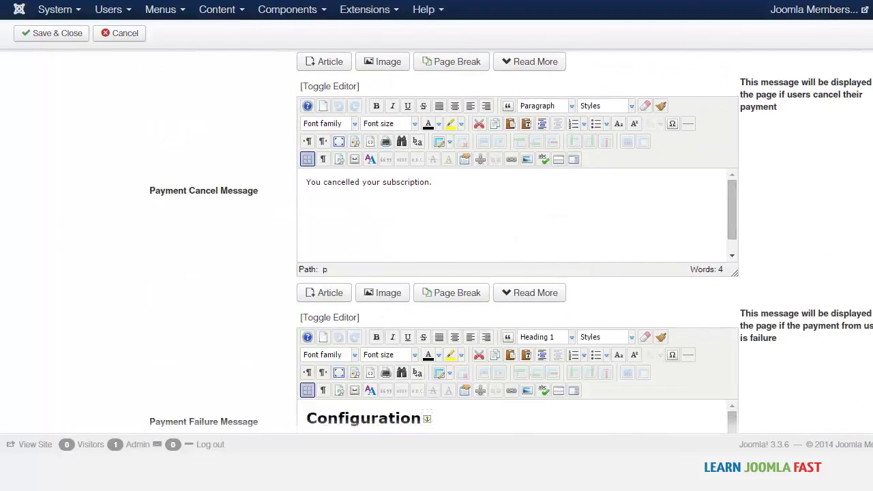
scroll(512, 239, down, 12)
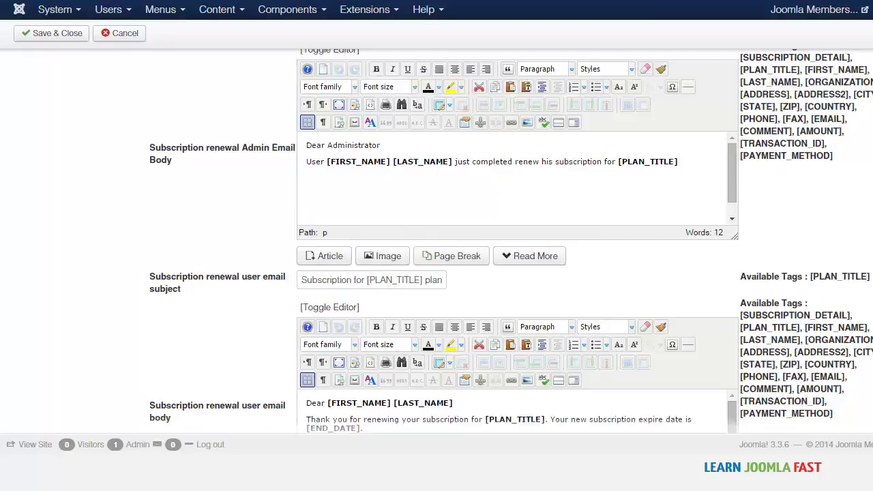
scroll(572, 273, down, 3)
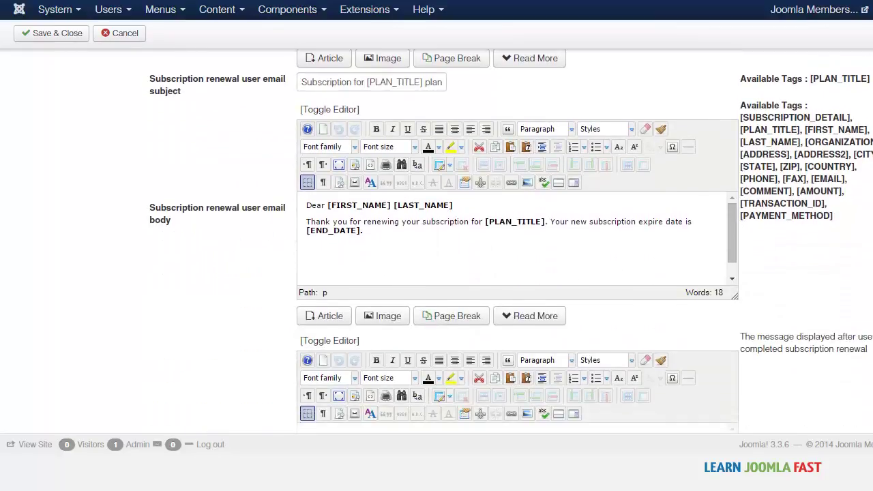
scroll(511, 239, down, 4)
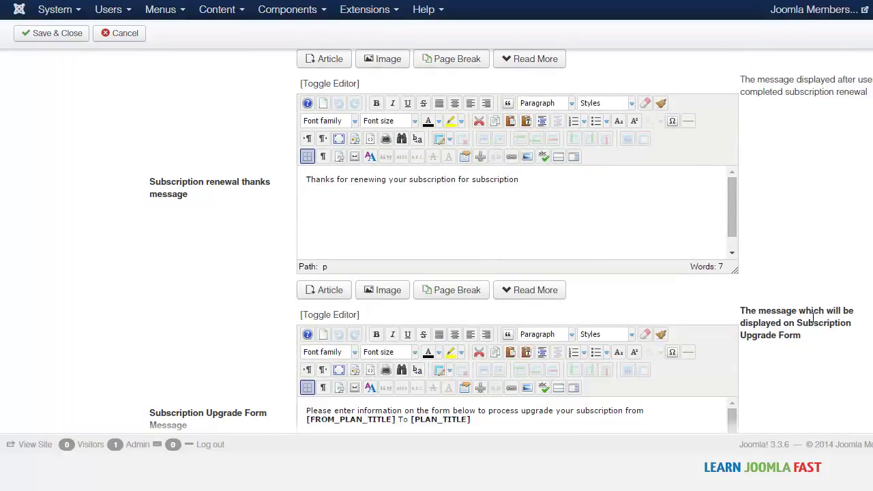
scroll(512, 239, down, 1)
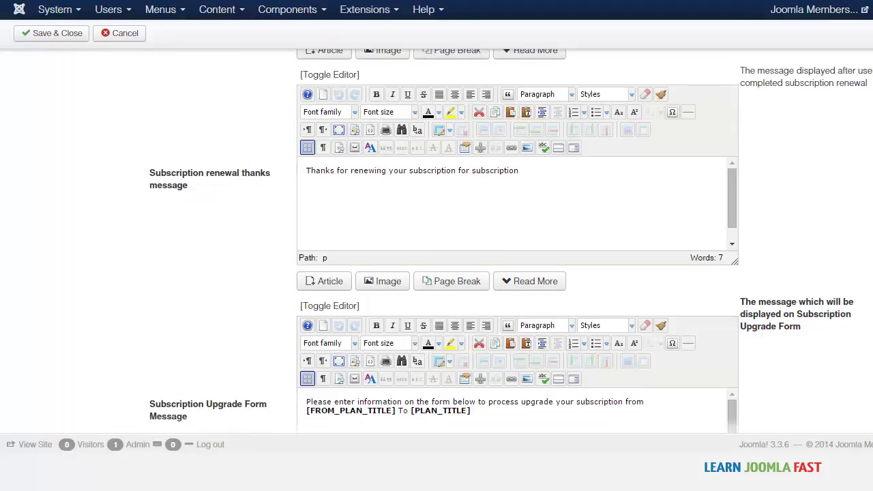
scroll(511, 239, down, 9)
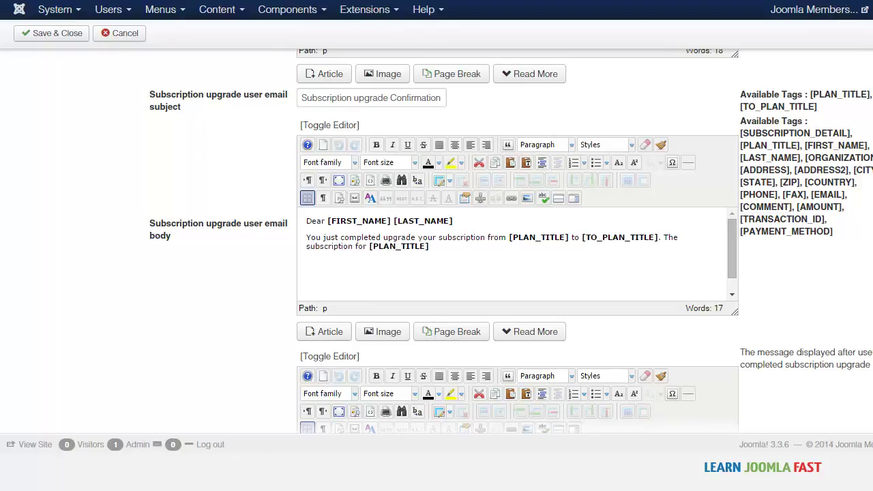
scroll(827, 300, up, 5)
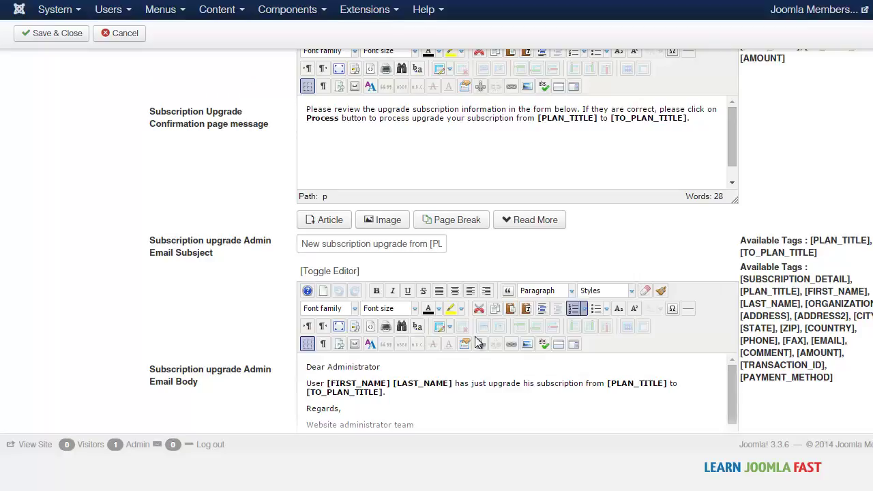
scroll(441, 319, down, 1)
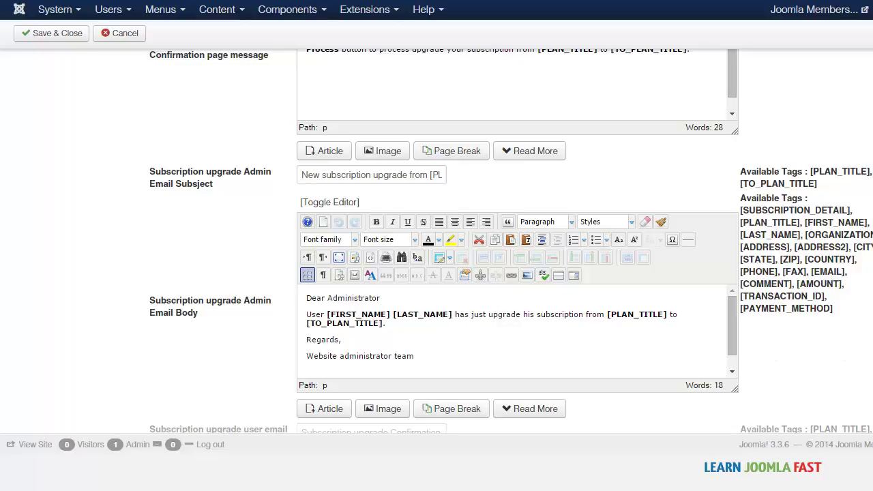
scroll(512, 239, down, 7)
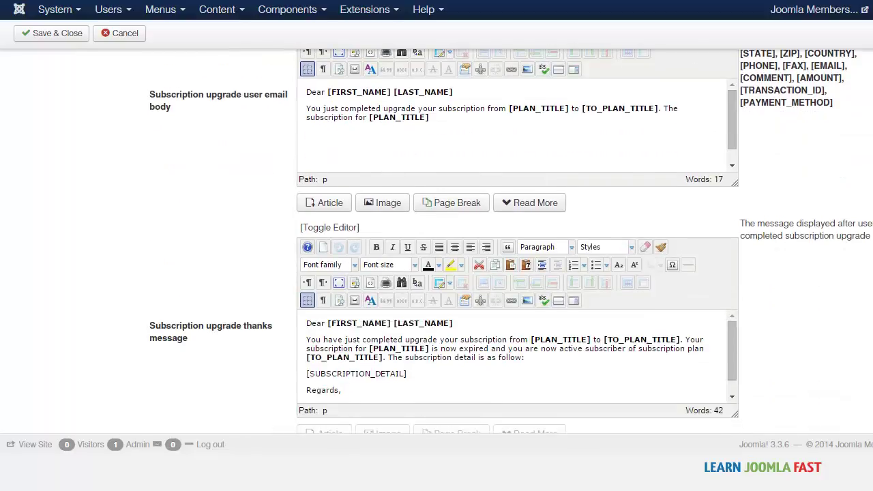
scroll(511, 273, down, 1)
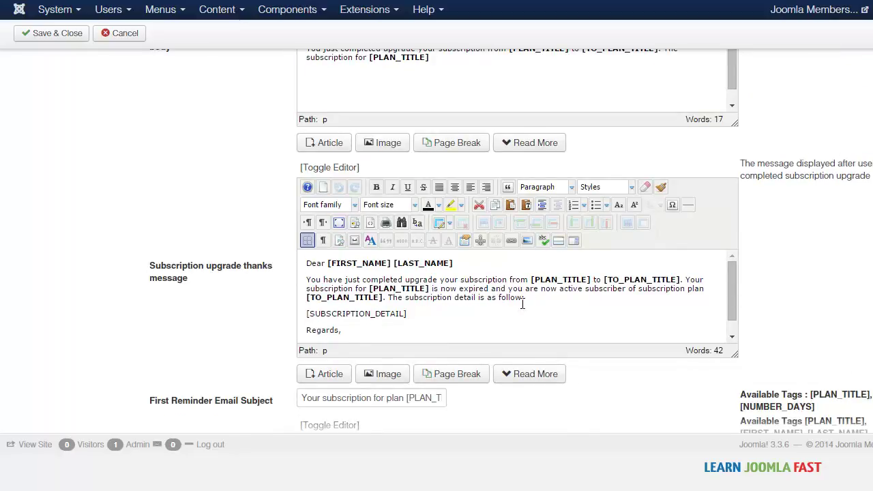
scroll(512, 241, down, 3)
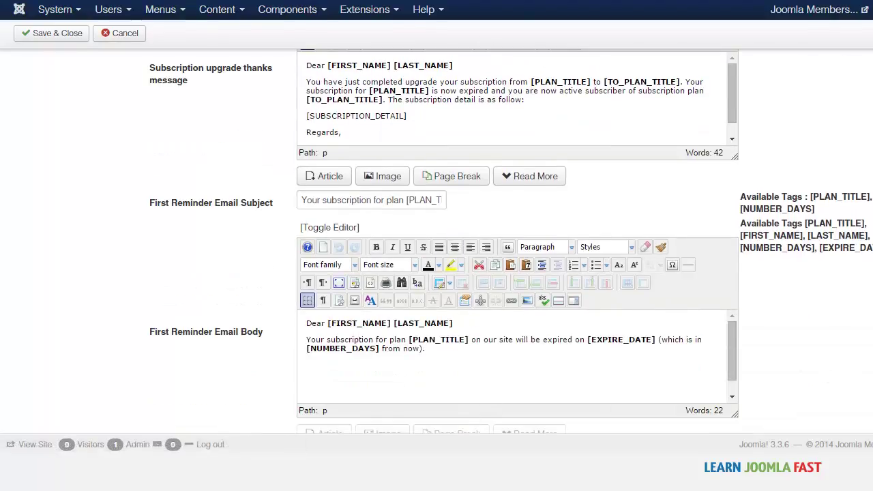
scroll(511, 241, down, 15)
scroll(512, 241, up, 2)
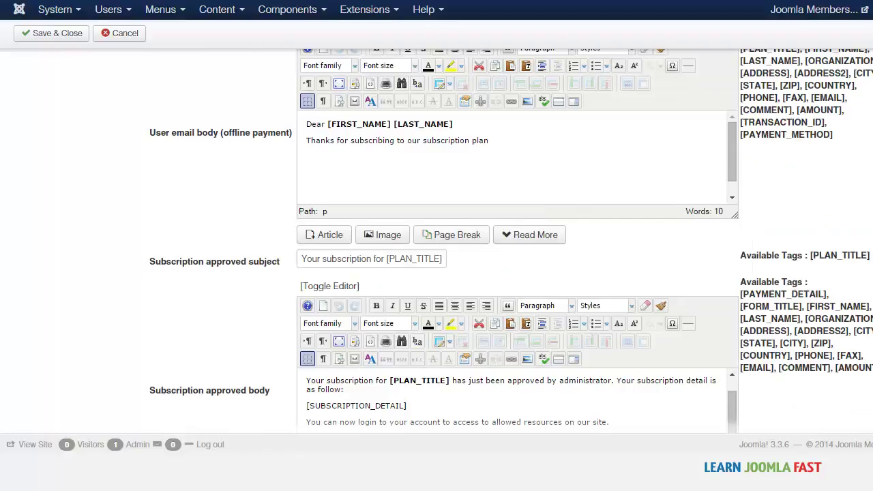
scroll(512, 242, down, 3)
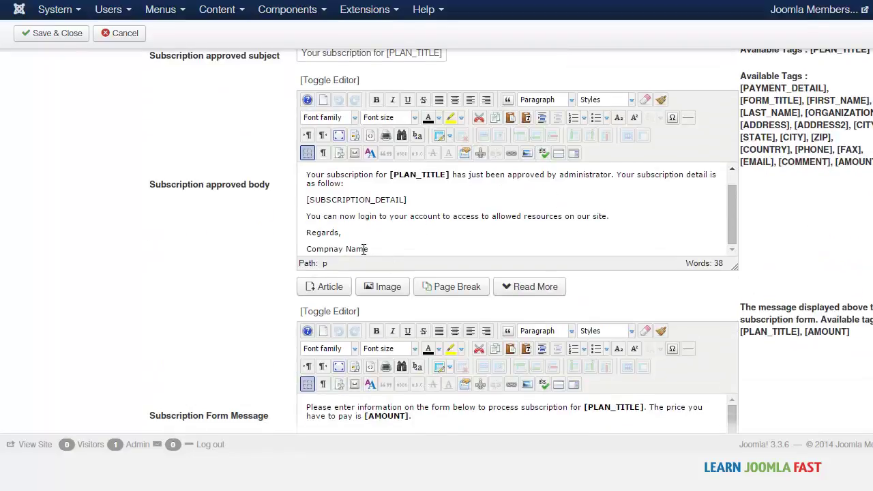
Correct the sign-off 'Compnay' to 'Company' in the Subscription approved message body
double_click(328, 250)
text(Company)
scroll(512, 241, up, 15)
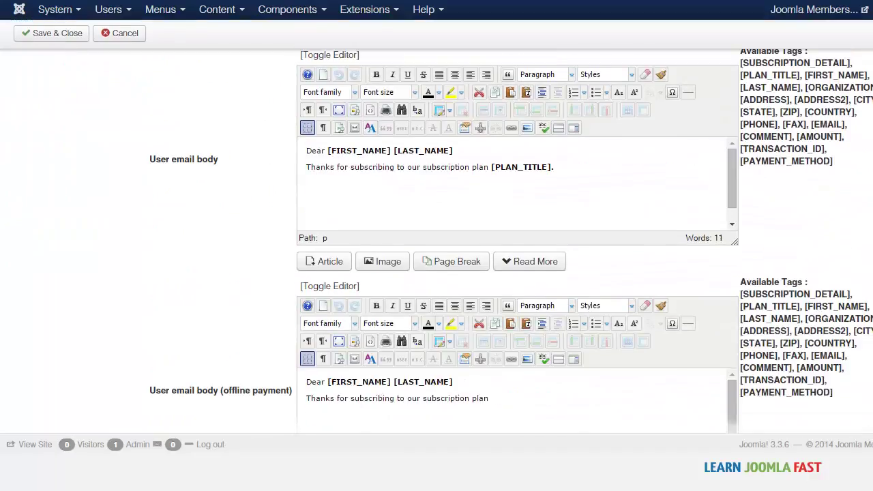
scroll(512, 241, up, 10)
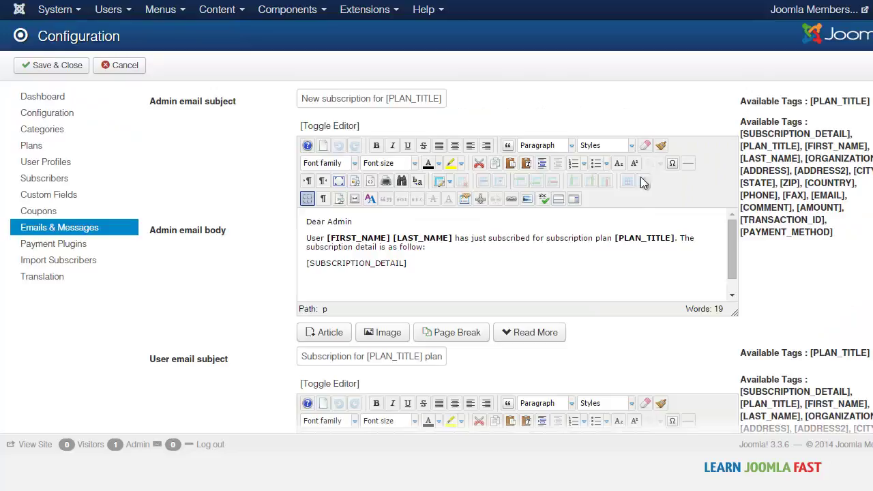